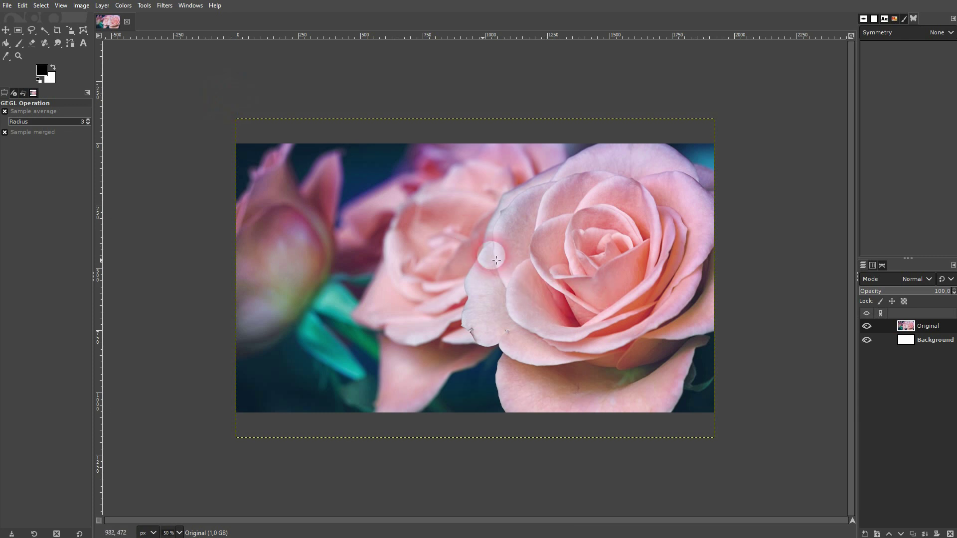
Duplicate the Original layer and rename the copy 'Sharpen', then 'Clarity'.
{"action": "left_click", "coordinate": [912, 533]}
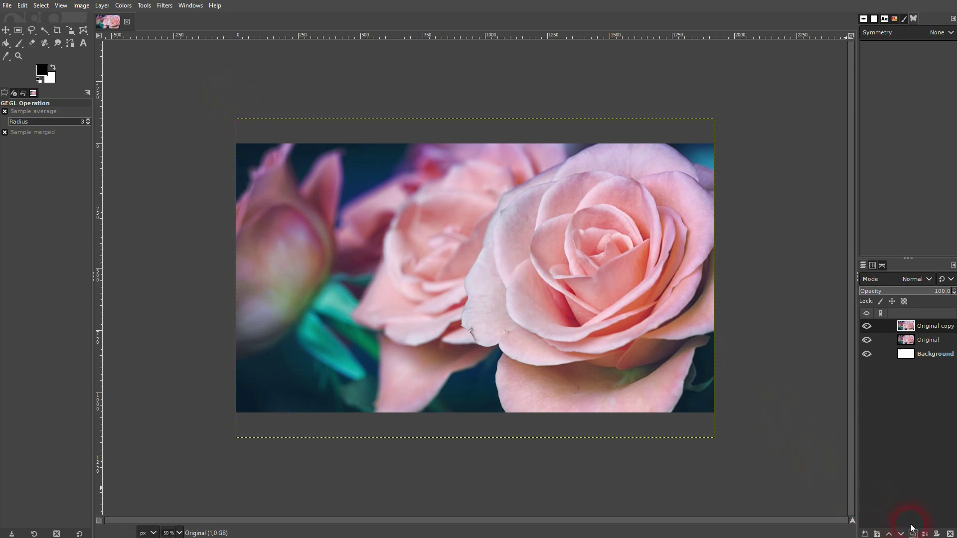
{"action": "double_click", "coordinate": [935, 327]}
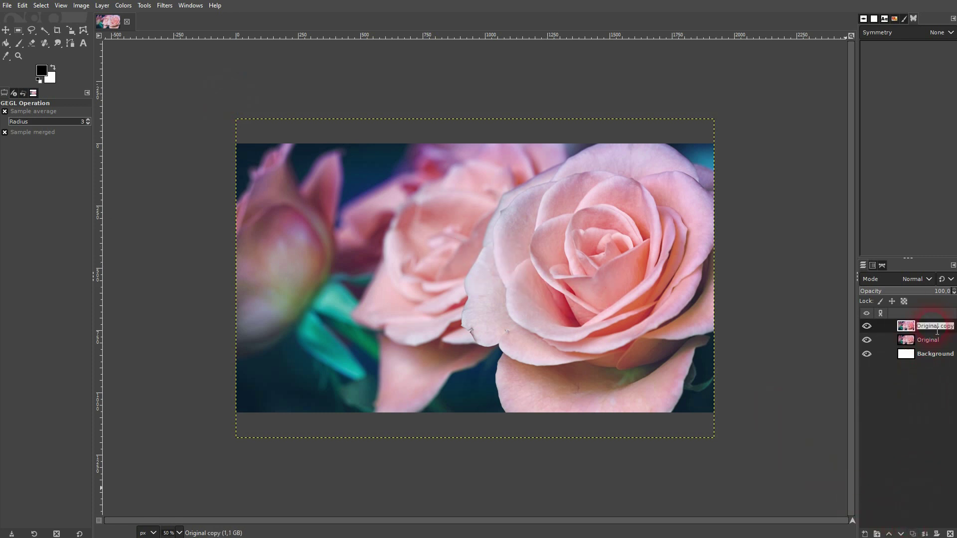
{"action": "type", "text": "Sharpen"}
{"action": "key", "text": "Return"}
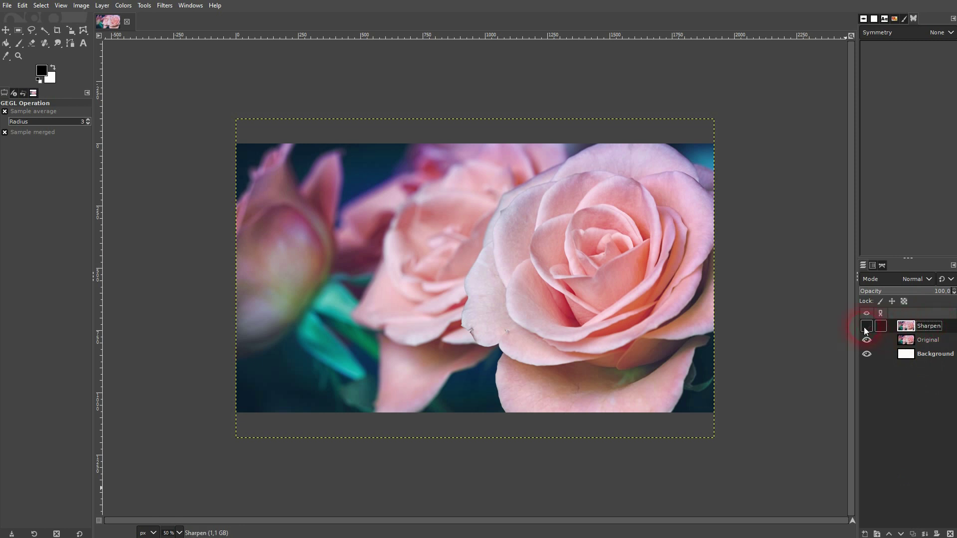
{"action": "left_click", "coordinate": [928, 326]}
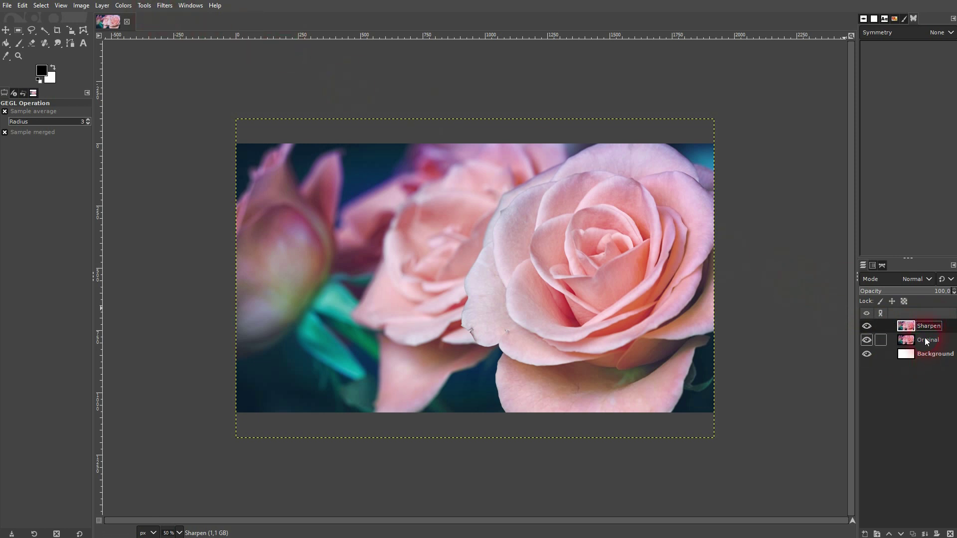
{"action": "double_click", "coordinate": [928, 327]}
{"action": "type", "text": "Clarity"}
{"action": "key", "text": "Return"}
Open Unsharp Mask for the Clarity layer and move its dialog to the top-left.
{"action": "left_click", "coordinate": [165, 7]}
{"action": "mouse_move", "coordinate": [179, 90]}
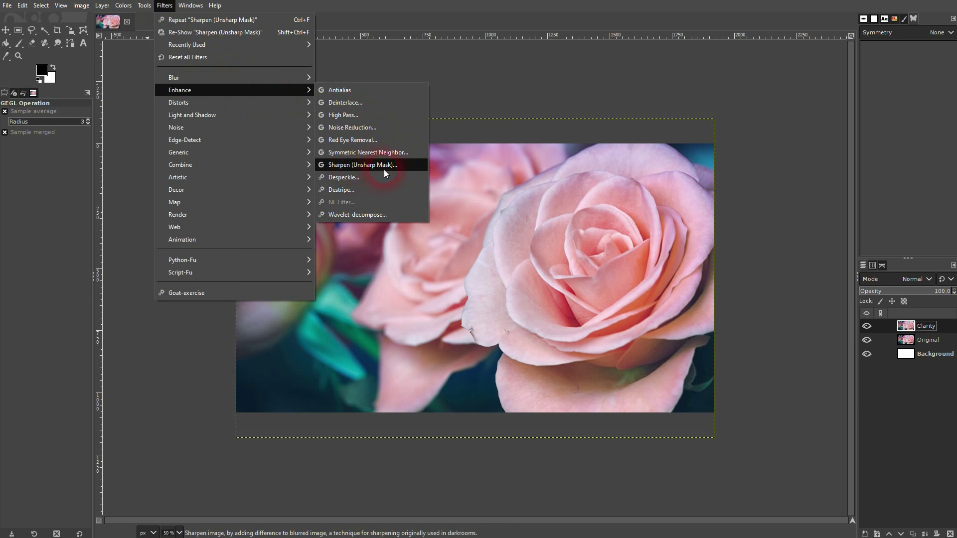
{"action": "left_click", "coordinate": [401, 168]}
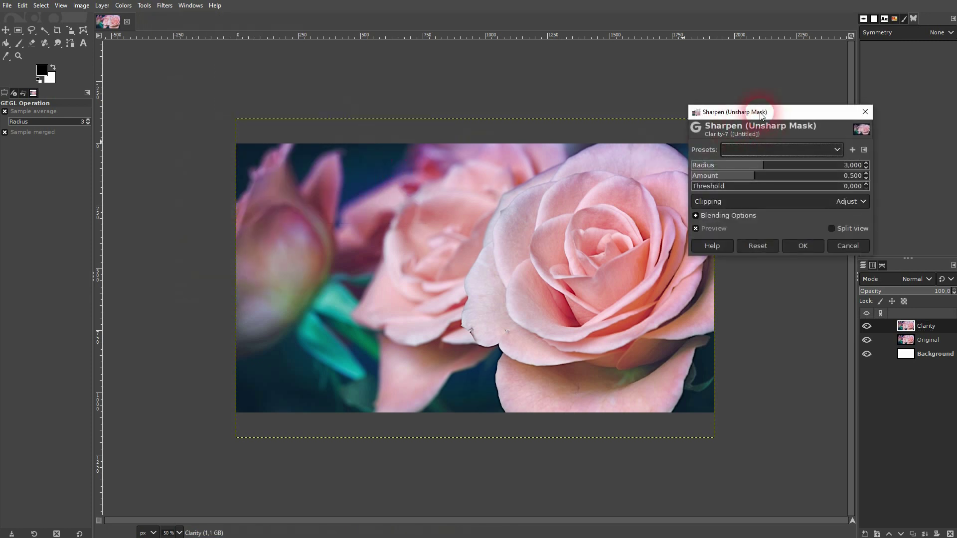
{"action": "left_click_drag", "start_coordinate": [780, 111], "coordinate": [136, 82]}
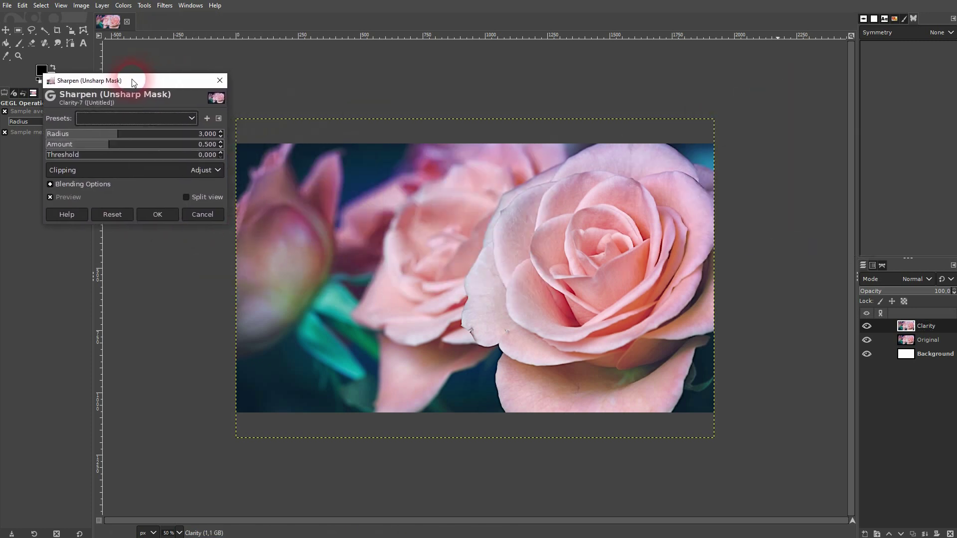
Turn the Unsharp Mask preview off and on twice to compare the photo.
{"action": "left_click", "coordinate": [62, 199]}
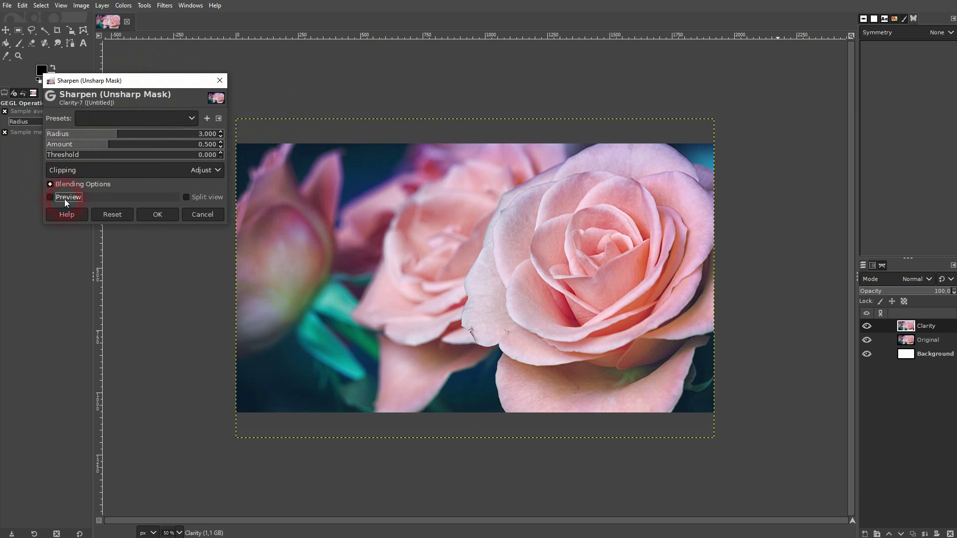
{"action": "left_click", "coordinate": [65, 199]}
{"action": "left_click", "coordinate": [66, 198]}
{"action": "left_click", "coordinate": [69, 197]}
Set the Unsharp Mask Radius to about 0.87 and Amount to about 0.85.
{"action": "mouse_move", "coordinate": [124, 138]}
{"action": "left_mouse_down"}
{"action": "mouse_move", "coordinate": [197, 138]}
{"action": "mouse_move", "coordinate": [113, 136]}
{"action": "mouse_move", "coordinate": [184, 145]}
{"action": "mouse_move", "coordinate": [101, 146]}
{"action": "mouse_move", "coordinate": [114, 135]}
{"action": "mouse_move", "coordinate": [97, 136]}
{"action": "left_mouse_up"}
{"action": "left_click_drag", "start_coordinate": [97, 136], "coordinate": [96, 135]}
{"action": "mouse_move", "coordinate": [96, 145]}
{"action": "left_mouse_down"}
{"action": "mouse_move", "coordinate": [280, 151]}
{"action": "mouse_move", "coordinate": [120, 147]}
{"action": "left_mouse_up"}
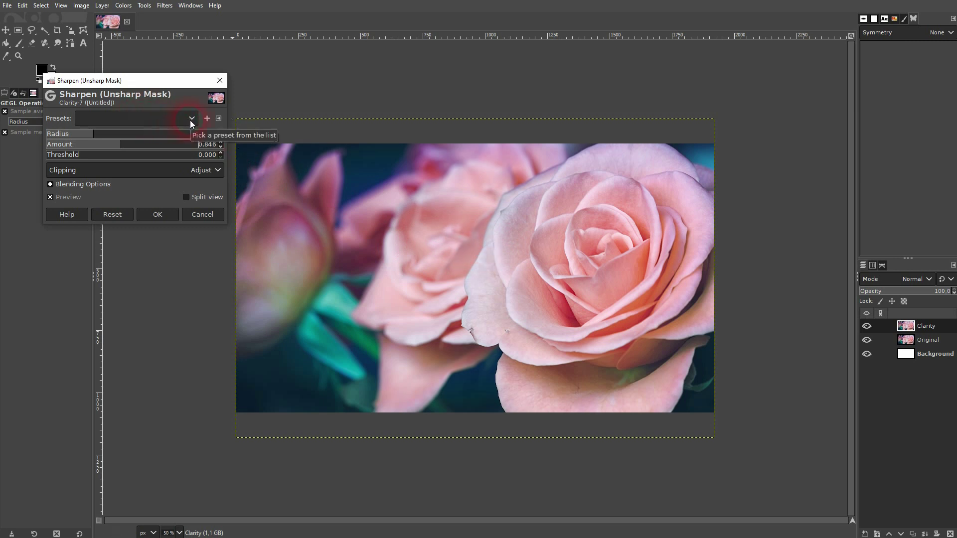
Save the settings as 'Clarity Filter Preset', reselect that preset, and apply it.
{"action": "left_click", "coordinate": [206, 118]}
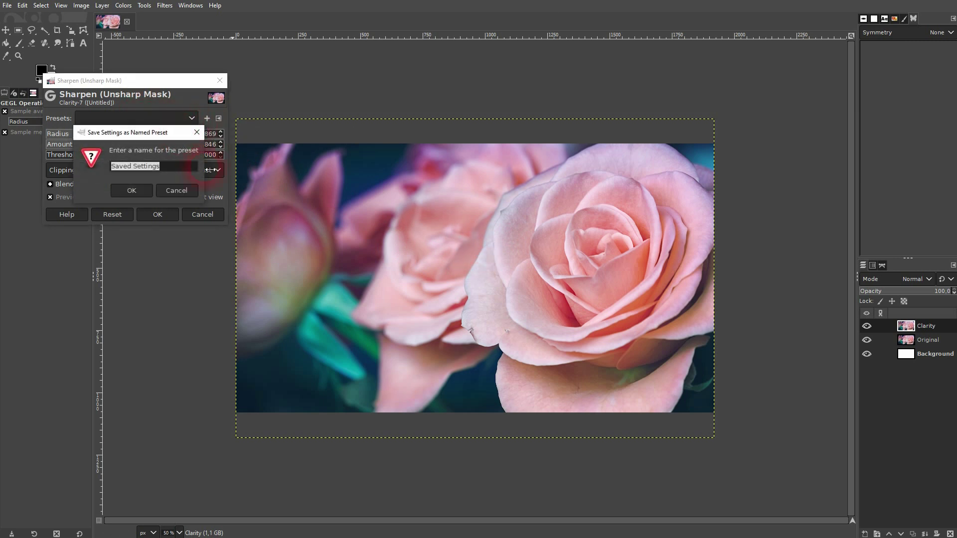
{"action": "type", "text": "Clarity Filter "}
{"action": "type", "text": "Preset"}
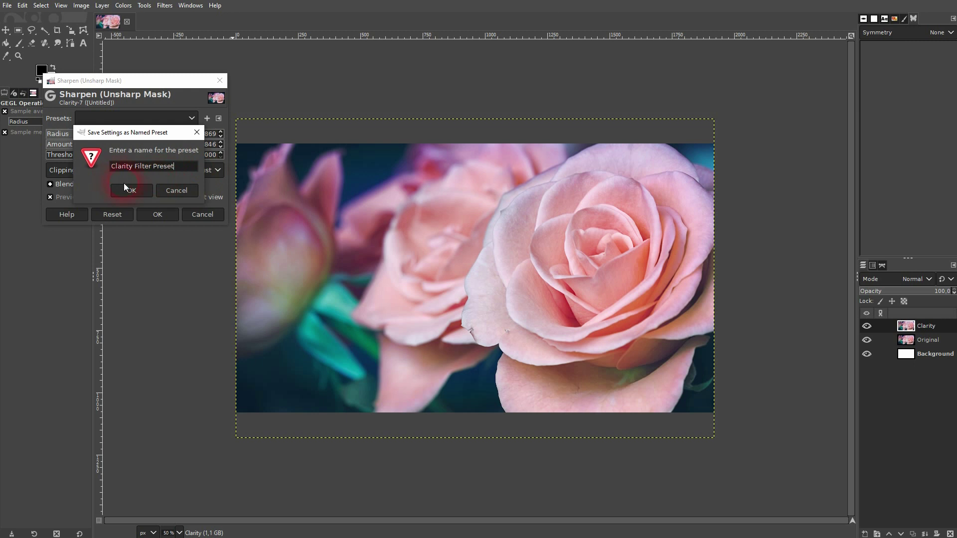
{"action": "left_click", "coordinate": [125, 186]}
{"action": "left_click", "coordinate": [194, 117]}
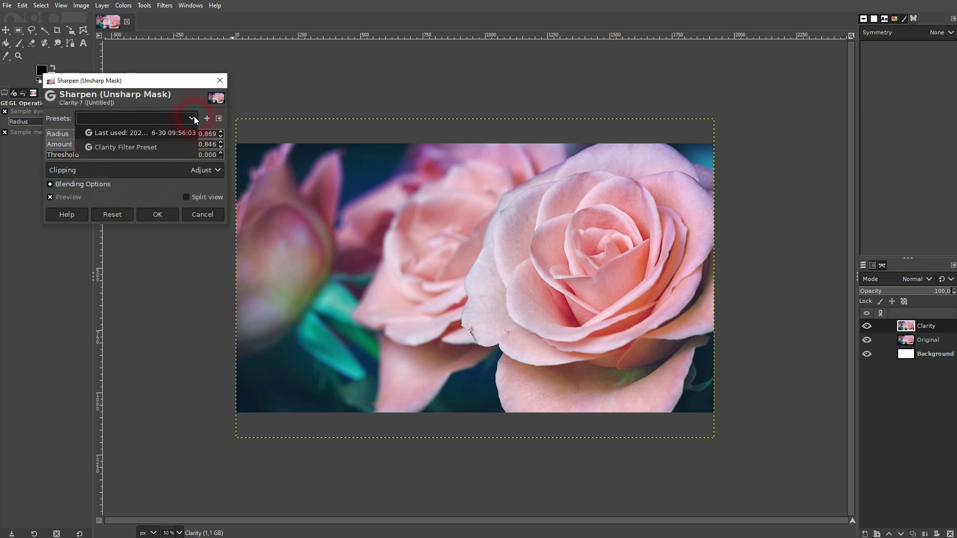
{"action": "left_click", "coordinate": [136, 149]}
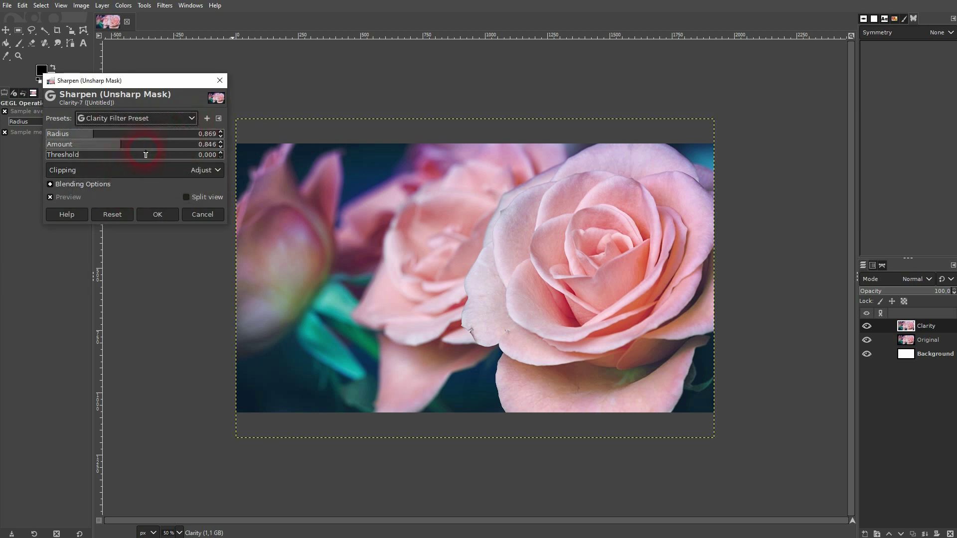
{"action": "left_click", "coordinate": [158, 214]}
Hide, show, then hide the Clarity layer again to compare it with Original.
{"action": "left_click", "coordinate": [867, 327]}
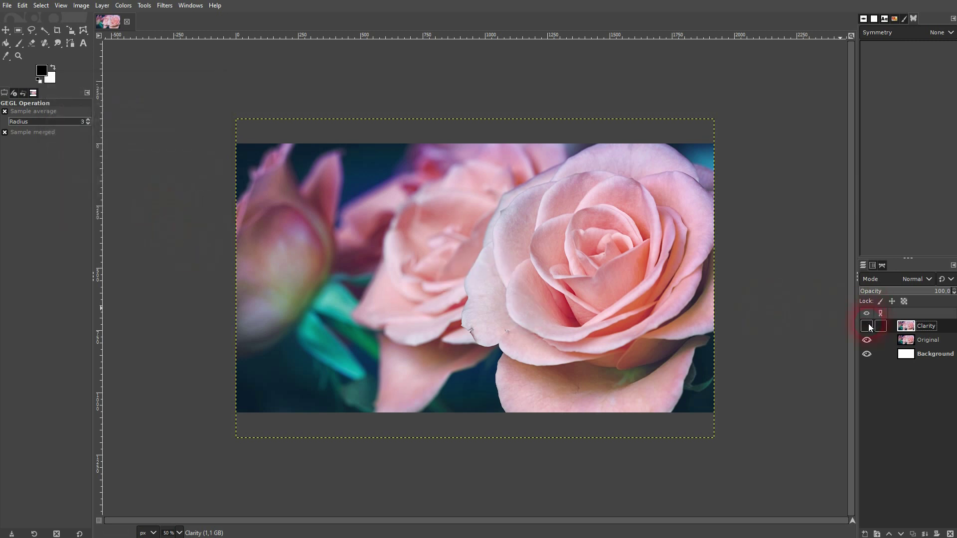
{"action": "scroll", "coordinate": [571, 269], "scroll_direction": "up", "scroll_amount": 1}
{"action": "scroll", "coordinate": [541, 270], "scroll_direction": "up", "scroll_amount": 2}
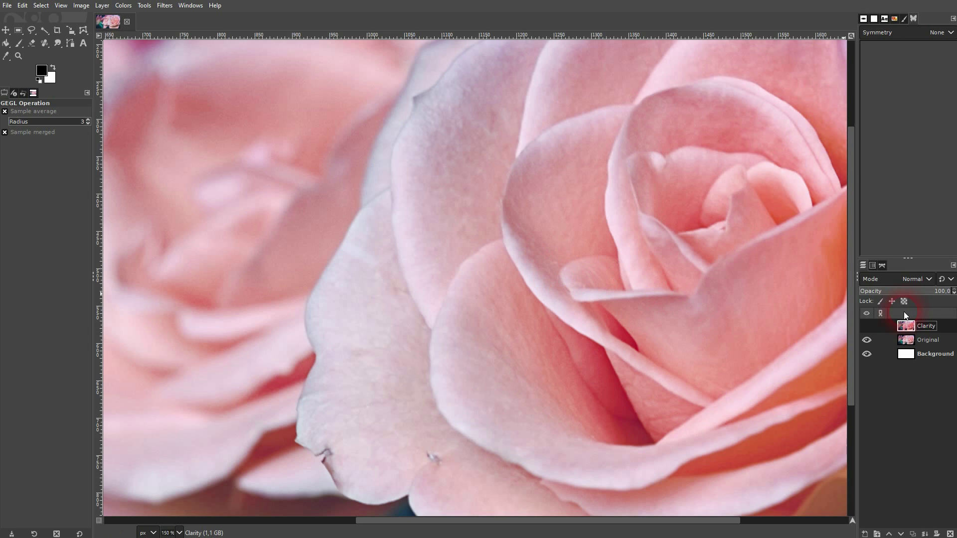
{"action": "left_click", "coordinate": [868, 326]}
{"action": "left_click", "coordinate": [867, 326]}
Apply Unsharp Mask again with 'Clarity Filter Preset', then hide and show Clarity to compare.
{"action": "left_click", "coordinate": [166, 8]}
{"action": "mouse_move", "coordinate": [179, 89]}
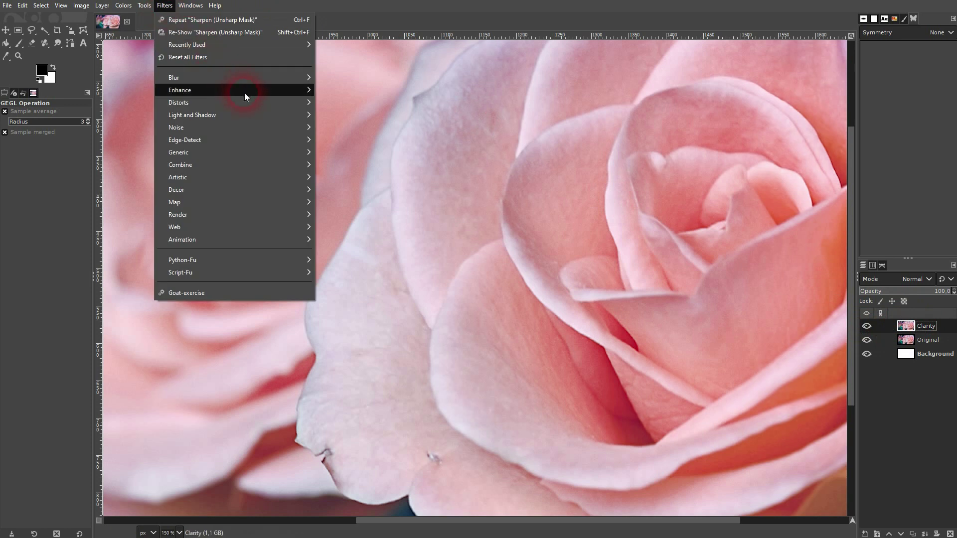
{"action": "left_click", "coordinate": [383, 166]}
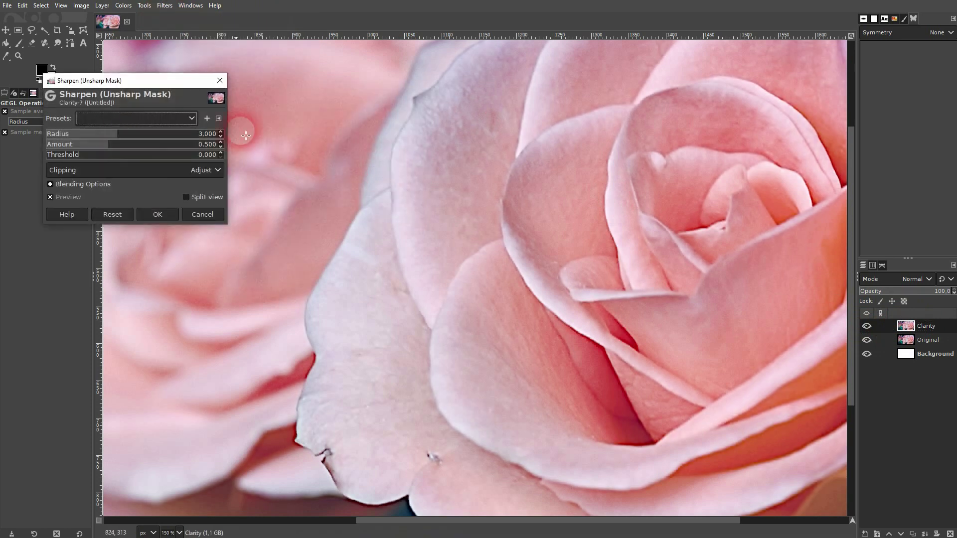
{"action": "left_click", "coordinate": [176, 118]}
{"action": "left_click", "coordinate": [141, 160]}
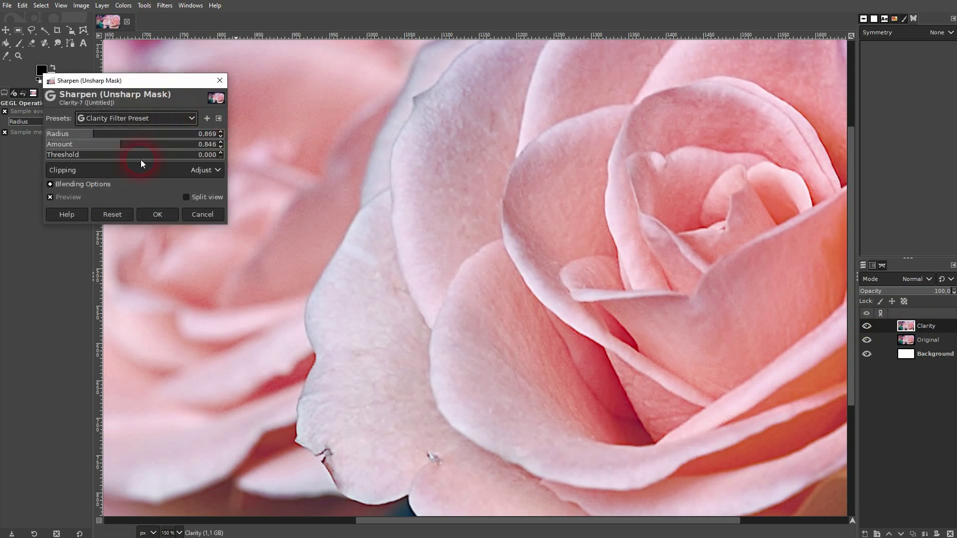
{"action": "left_click", "coordinate": [161, 214]}
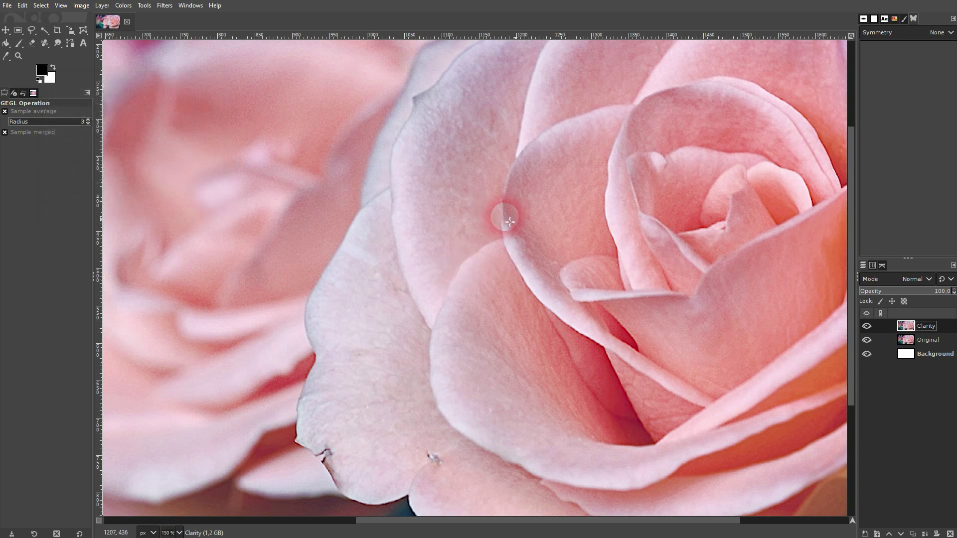
{"action": "left_click", "coordinate": [867, 327]}
{"action": "left_click", "coordinate": [866, 327]}
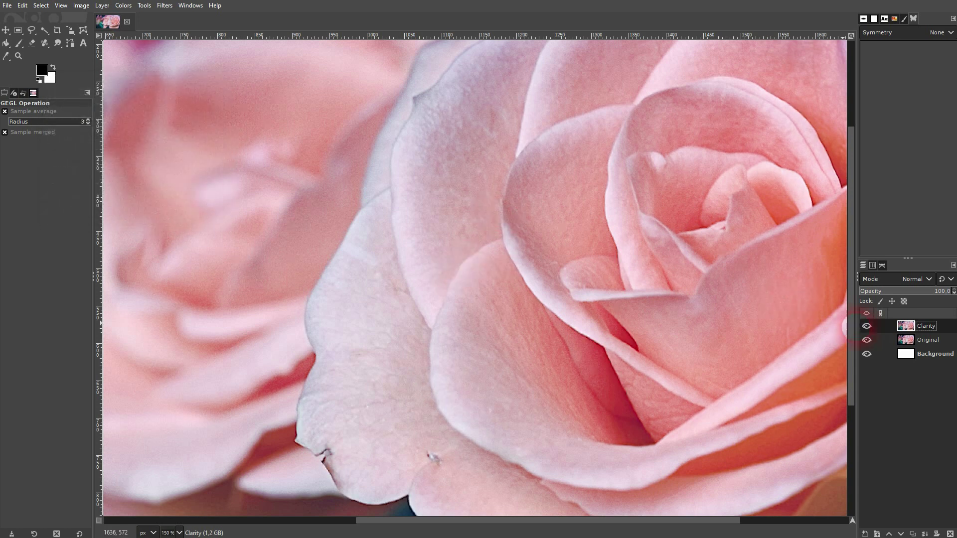
Repeat the last Unsharp Mask on Clarity, then hide and show the layer to compare.
{"action": "left_click", "coordinate": [165, 6]}
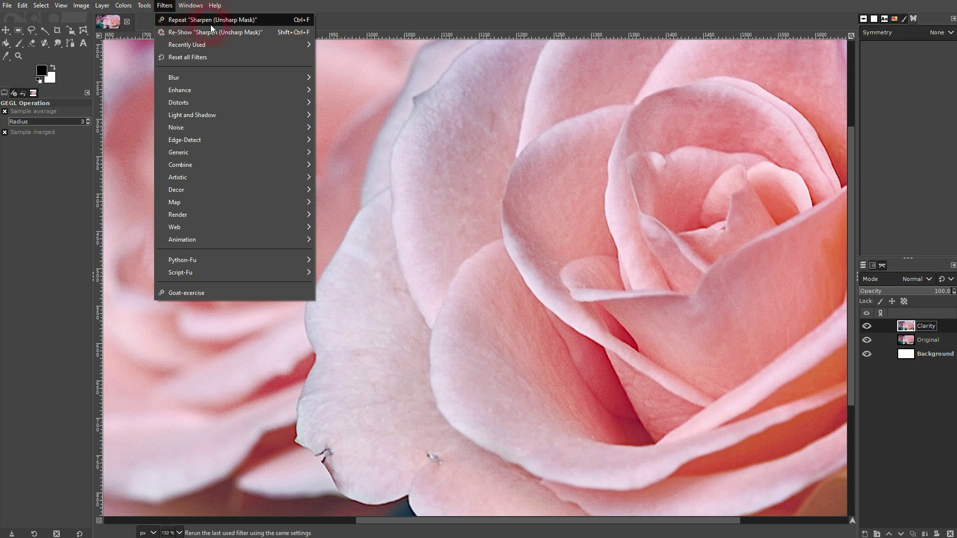
{"action": "left_click", "coordinate": [303, 21]}
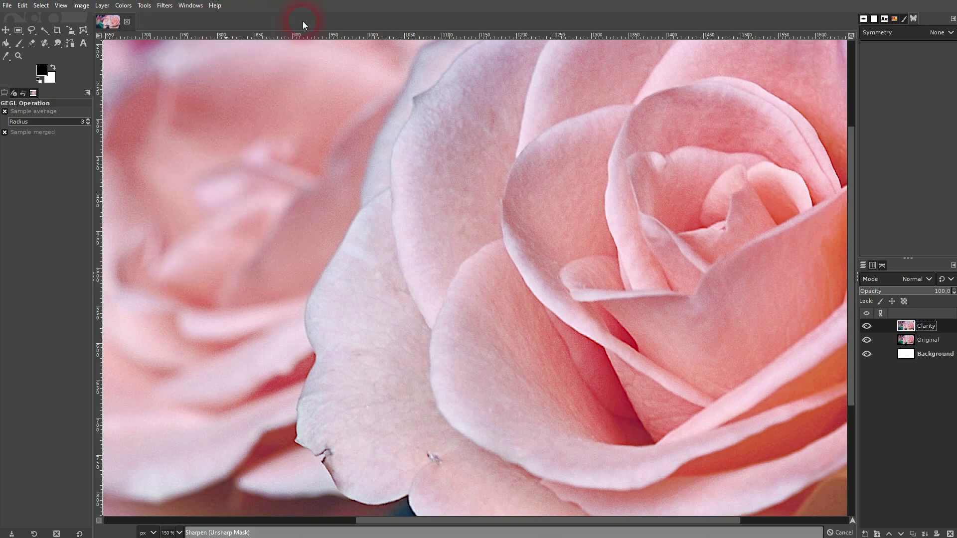
{"action": "left_click", "coordinate": [866, 326]}
{"action": "left_click", "coordinate": [866, 326]}
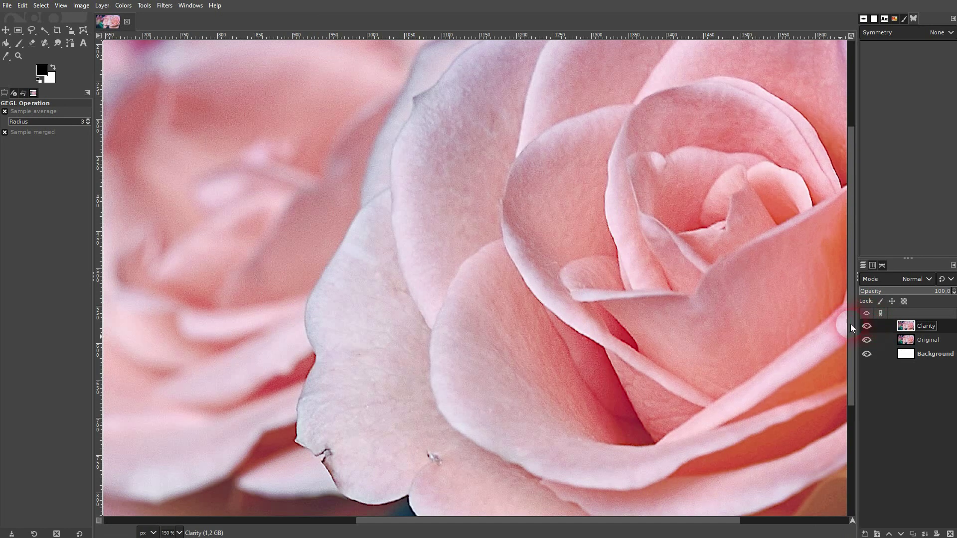
{"action": "scroll", "coordinate": [521, 276], "scroll_direction": "down", "scroll_amount": 3}
{"action": "scroll", "coordinate": [521, 276], "scroll_direction": "up", "scroll_amount": 1}
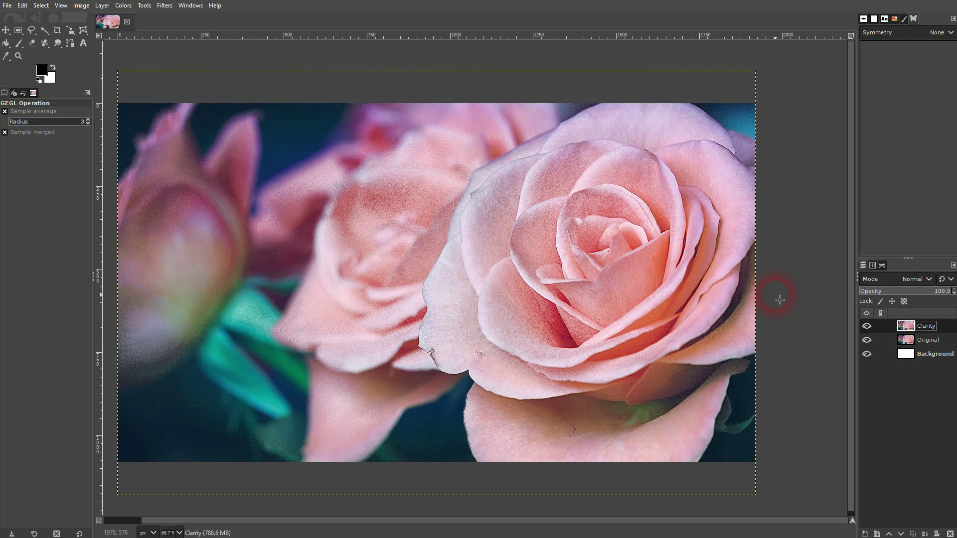
{"action": "key", "text": "ctrl+f"}
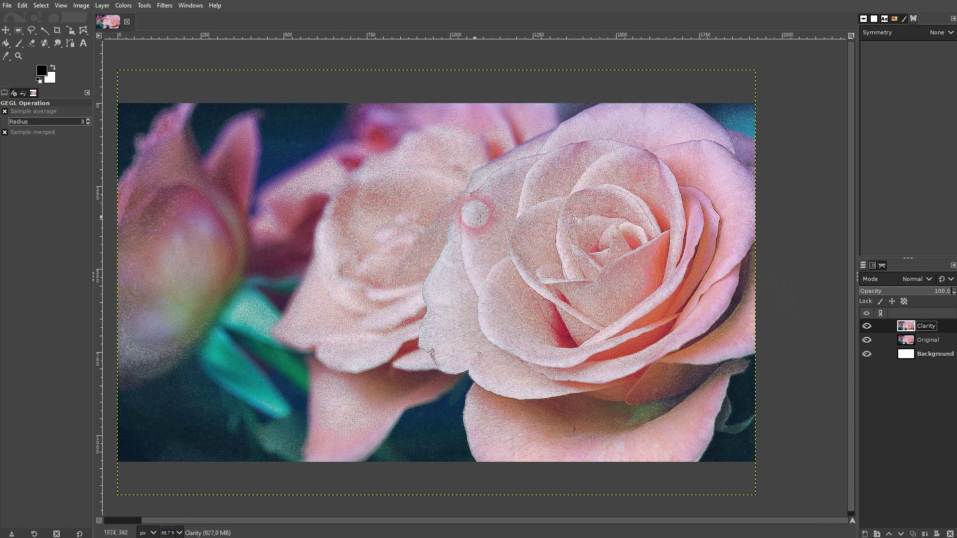
{"action": "key", "text": "ctrl+f"}
{"action": "key", "text": "ctrl+z"}
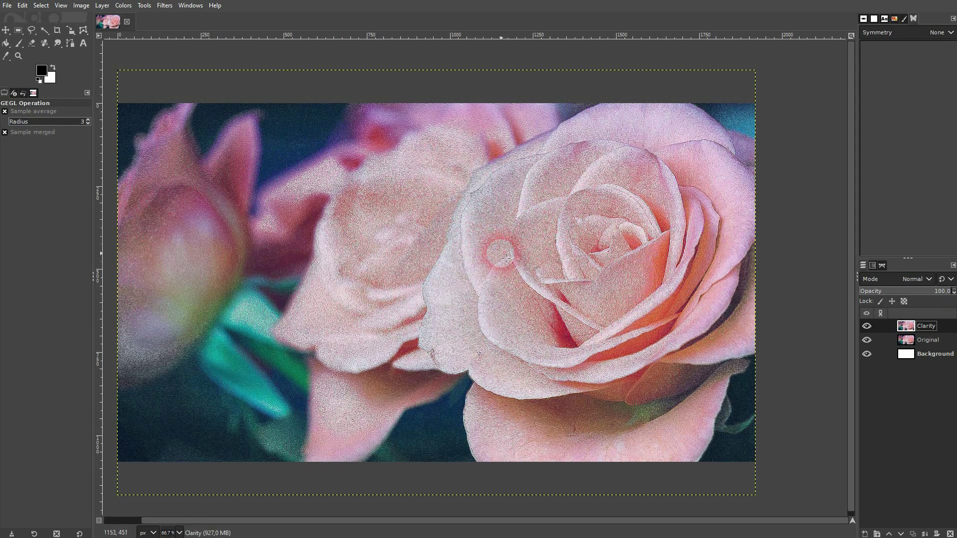
{"action": "key", "text": "ctrl+z"}
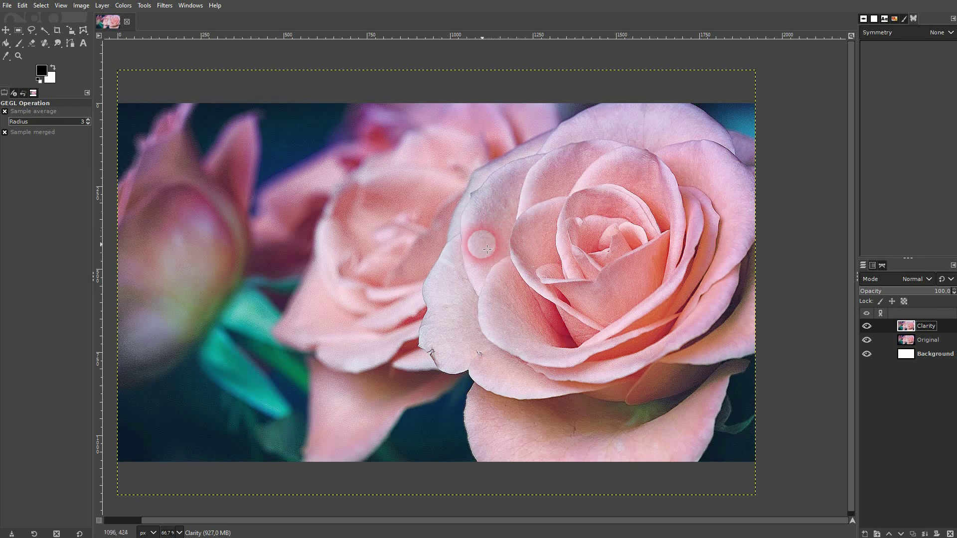
{"action": "scroll", "coordinate": [486, 249], "scroll_direction": "up", "scroll_amount": 2, "text": "ctrl"}
{"action": "left_click", "coordinate": [867, 327]}
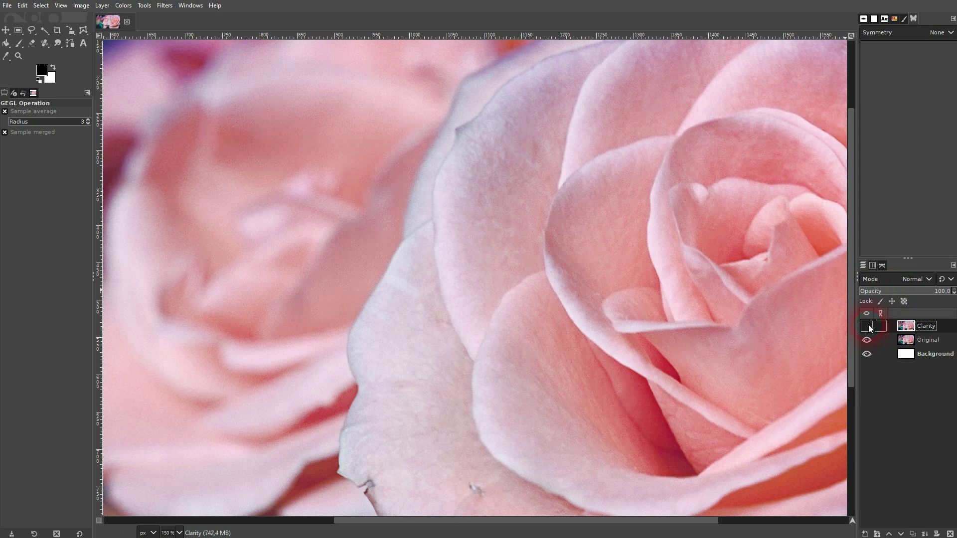
{"action": "left_click", "coordinate": [867, 327]}
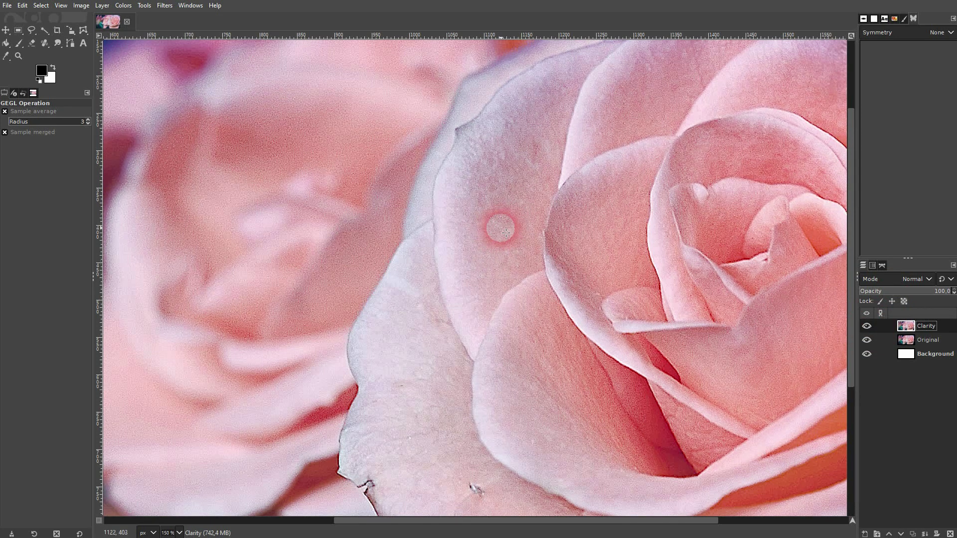
{"action": "scroll", "coordinate": [502, 230], "scroll_direction": "down", "scroll_amount": 2, "text": "ctrl"}
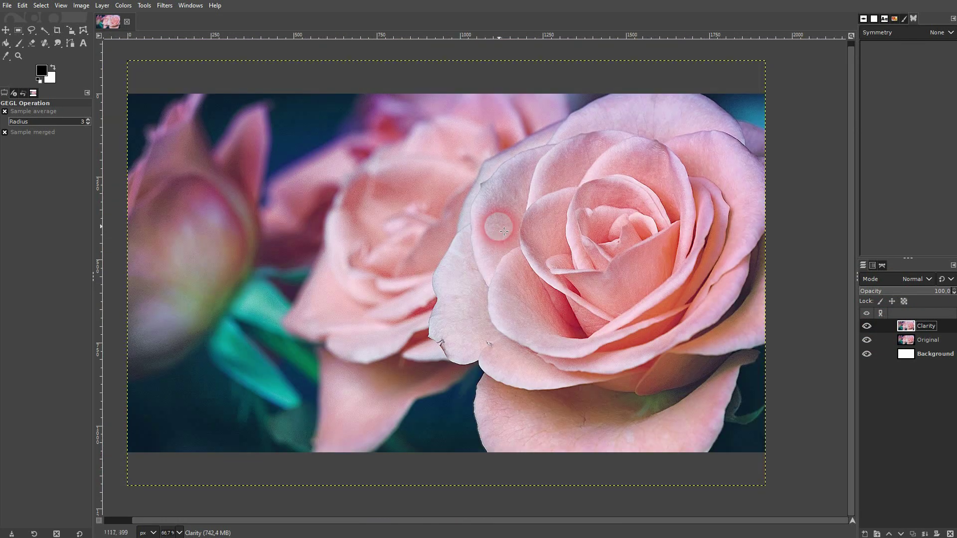